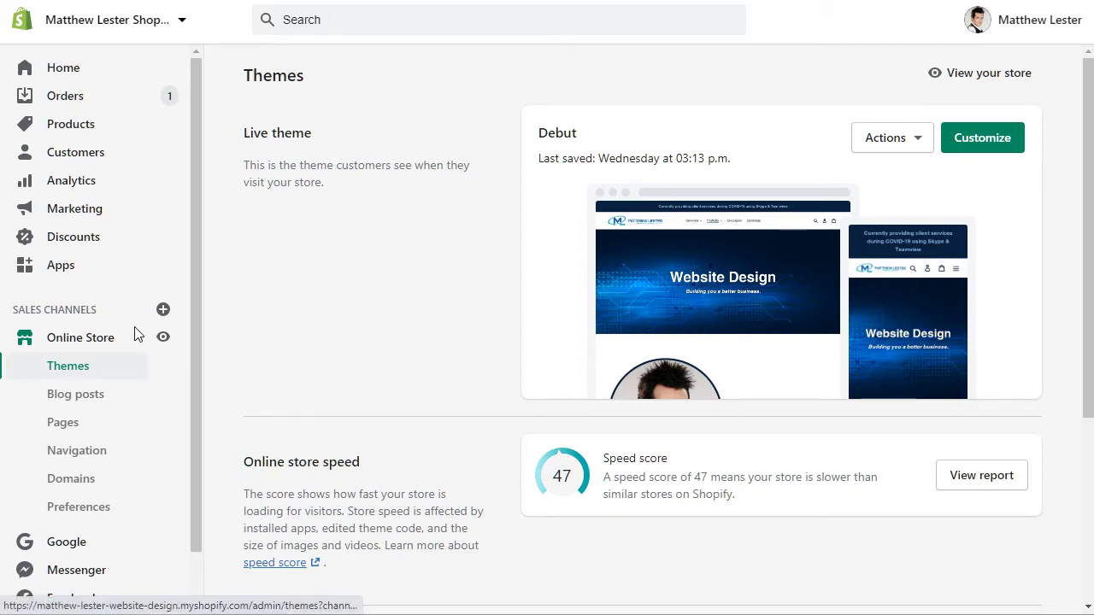
Open the online store's main menu in the navigation settings to examine its menu items
{"action": "left_click", "coordinate": [69, 460]}
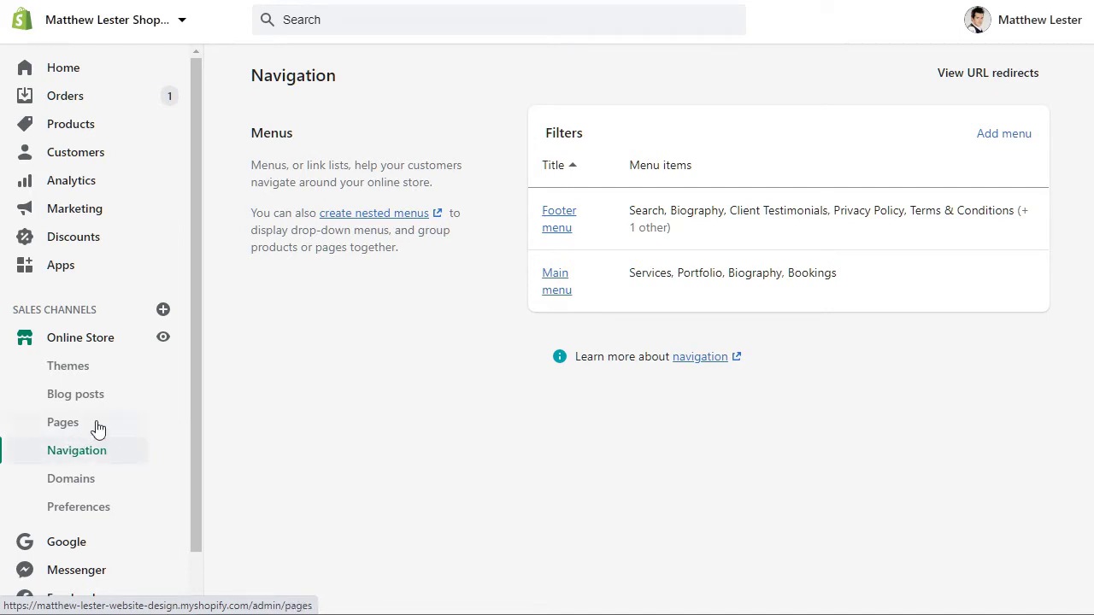
{"action": "left_click", "coordinate": [556, 285]}
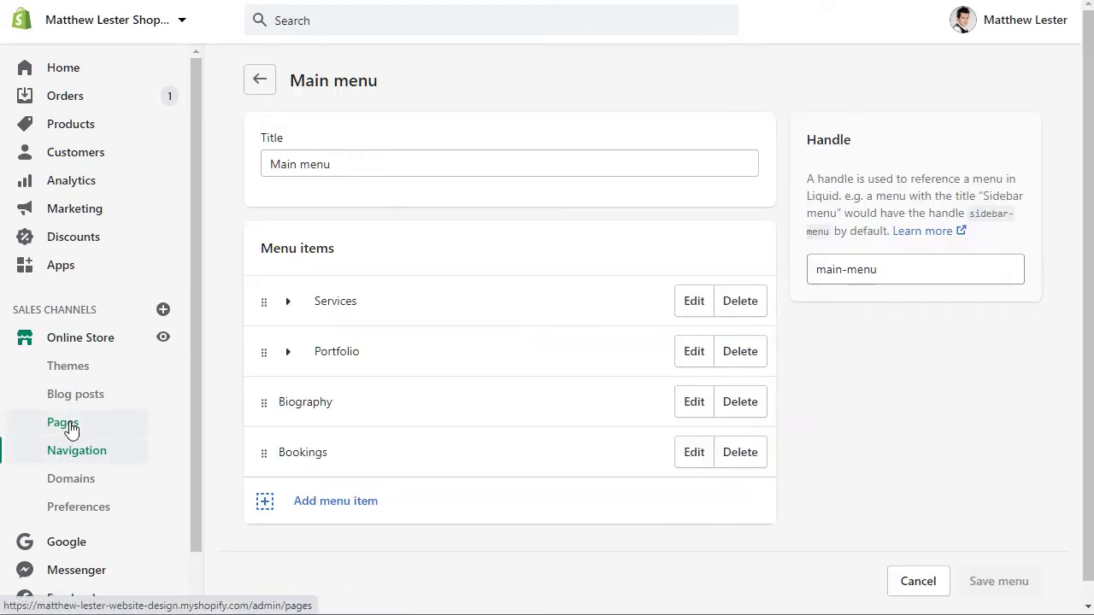
Add a new online store page titled "Shopify Learning Videos" with empty content and save it
{"action": "left_click", "coordinate": [71, 430]}
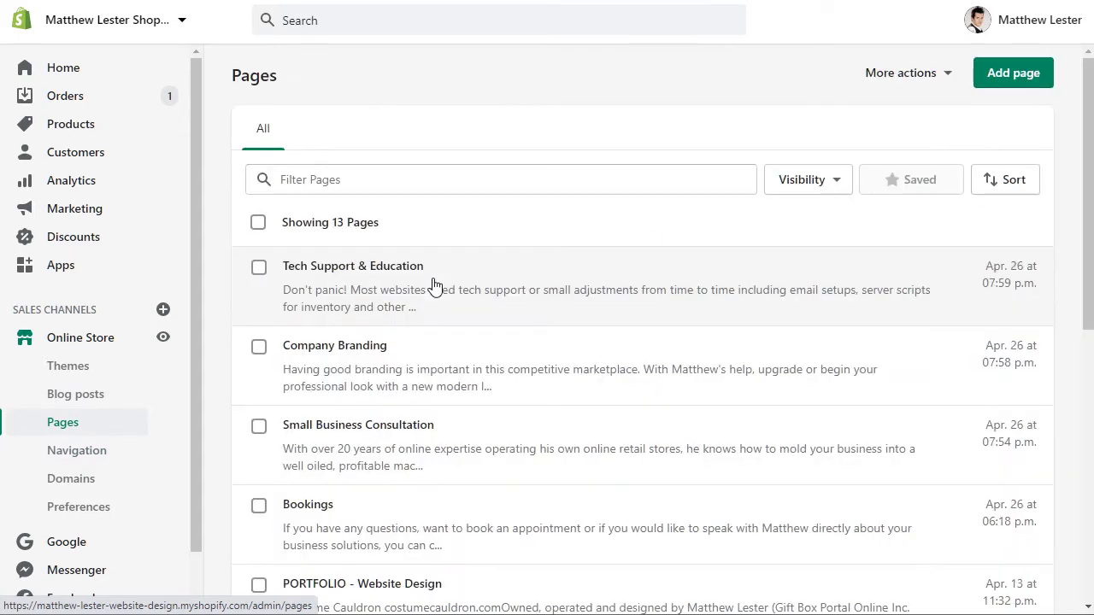
{"action": "left_click", "coordinate": [1005, 82]}
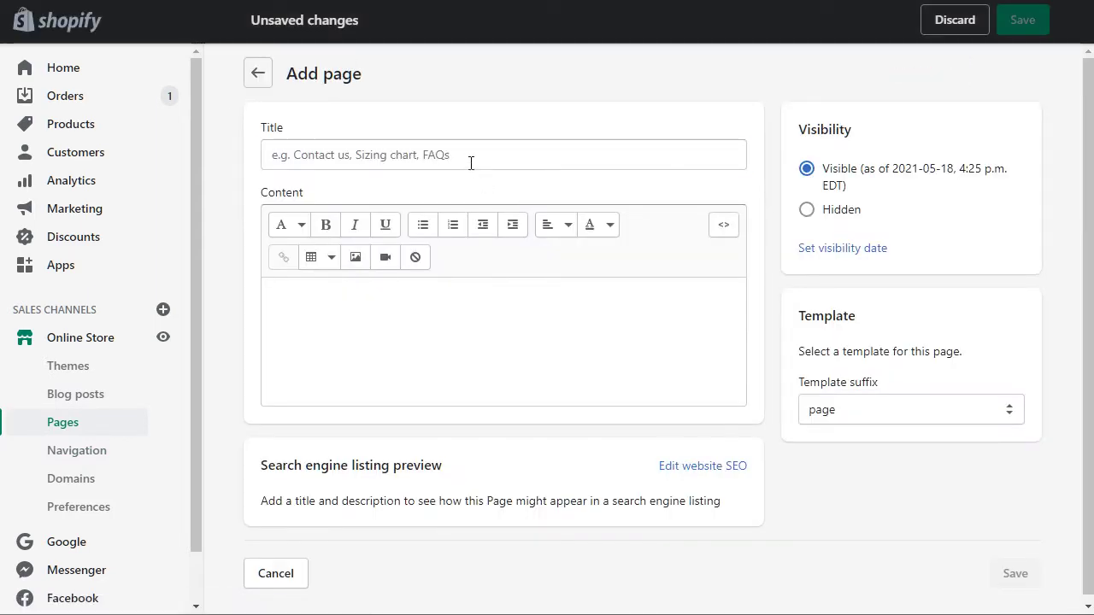
{"action": "left_click", "coordinate": [470, 162]}
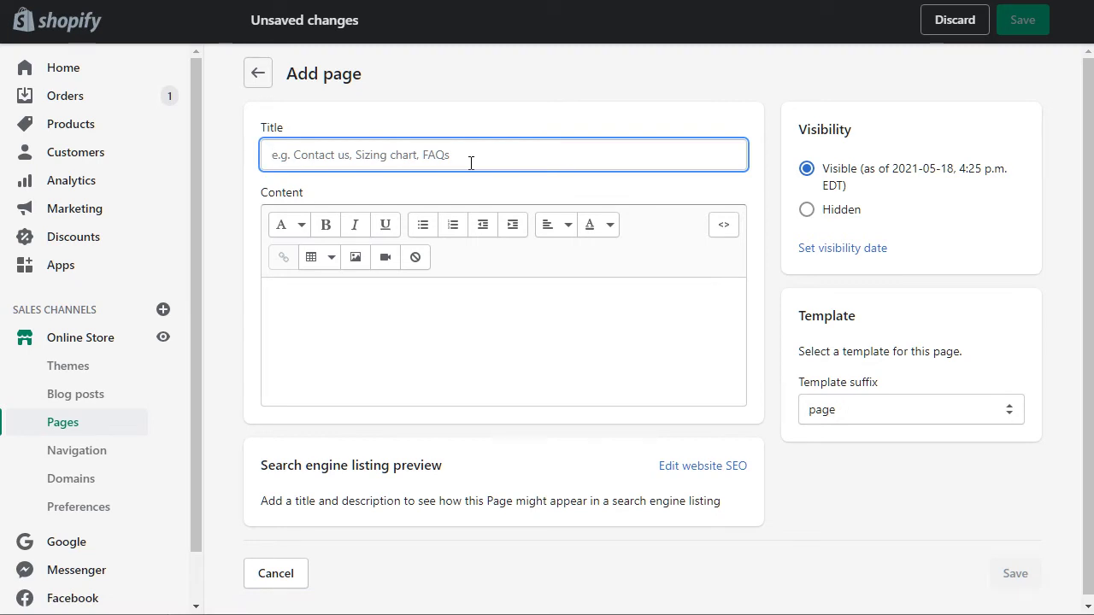
{"action": "type", "text": "Videos"}
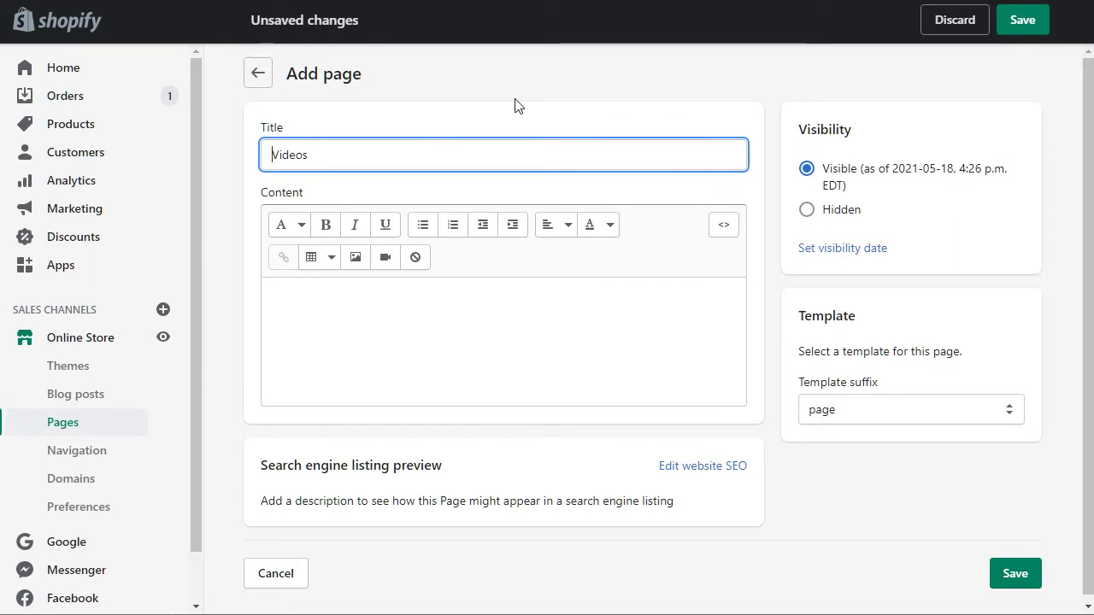
{"action": "type", "text": "Shopif"}
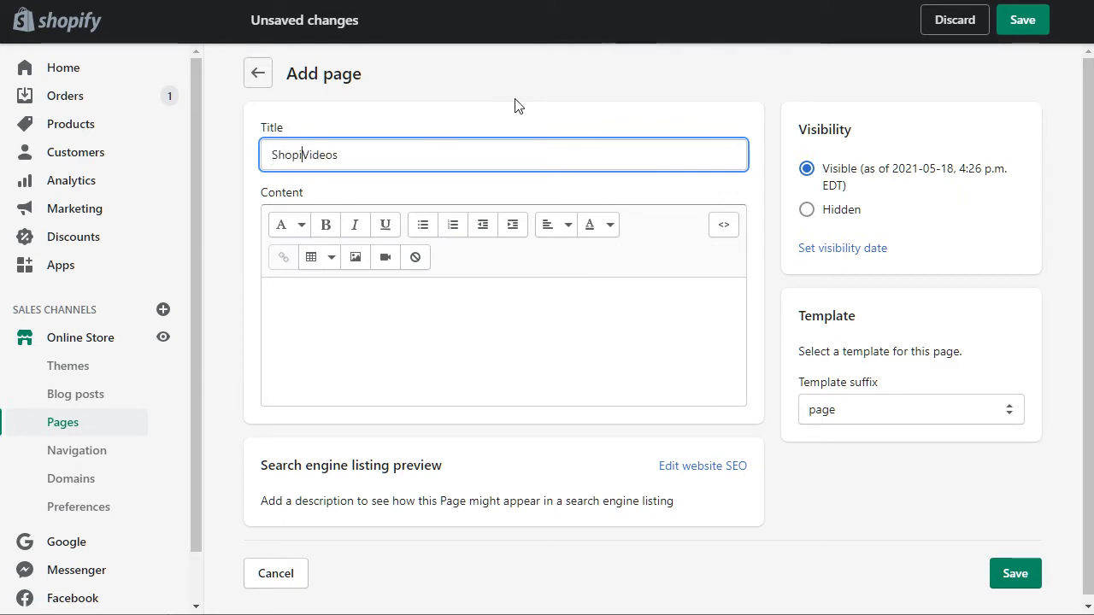
{"action": "type", "text": "y "}
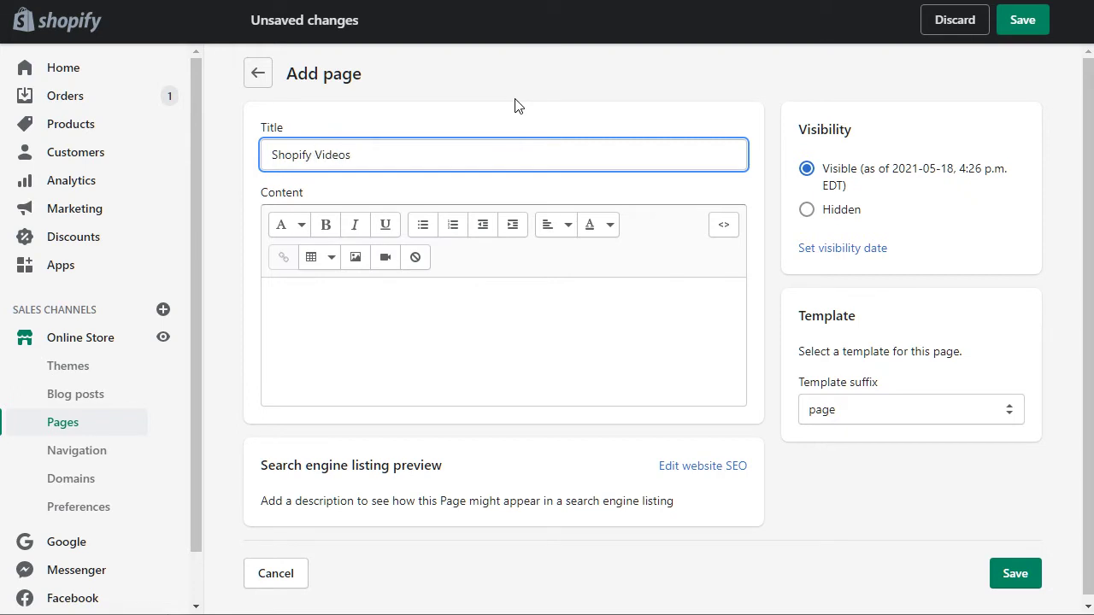
{"action": "type", "text": "Learning"}
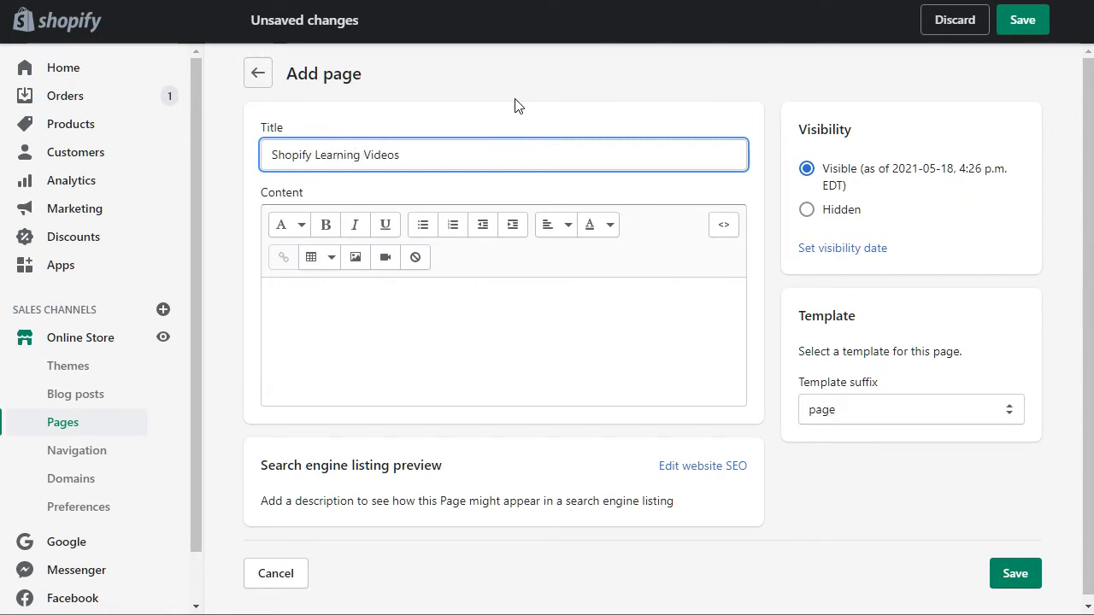
{"action": "left_click", "coordinate": [659, 300]}
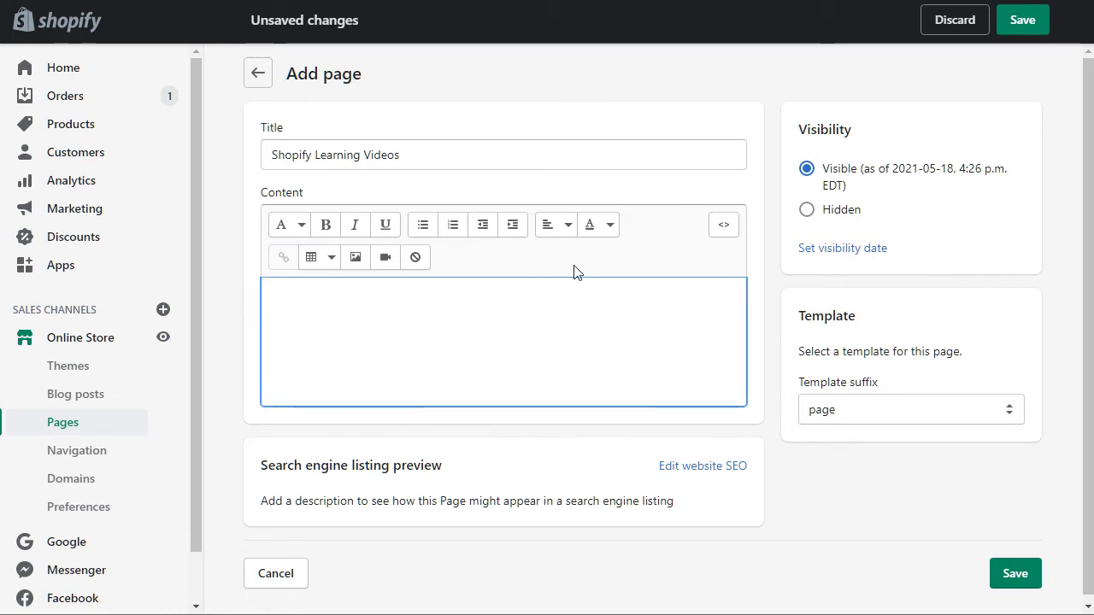
{"action": "left_click", "coordinate": [1035, 23]}
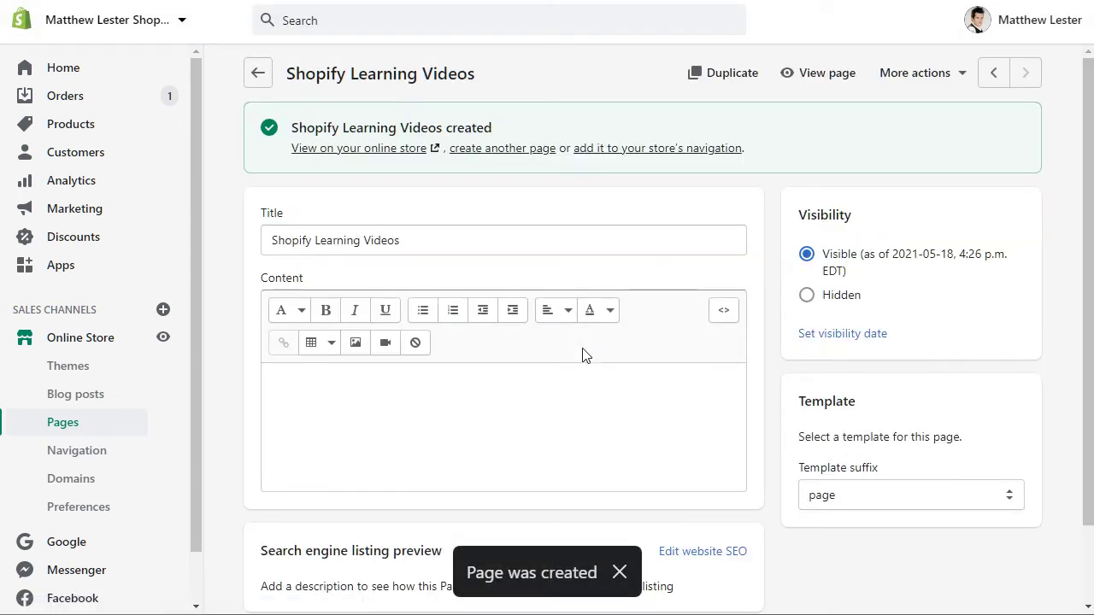
{"action": "left_click", "coordinate": [579, 406]}
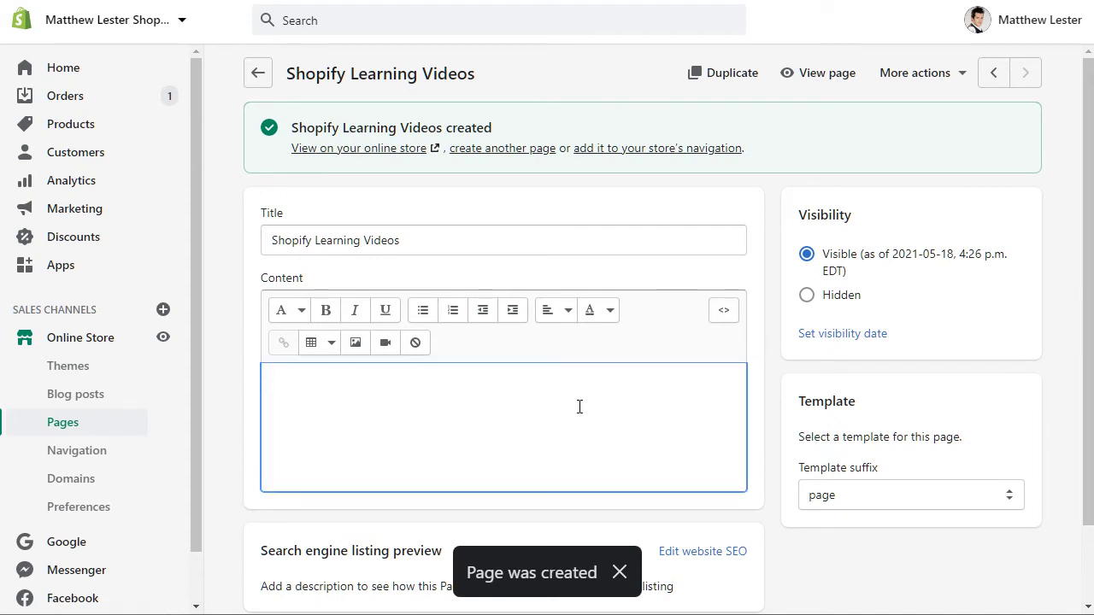
{"action": "left_click", "coordinate": [723, 311]}
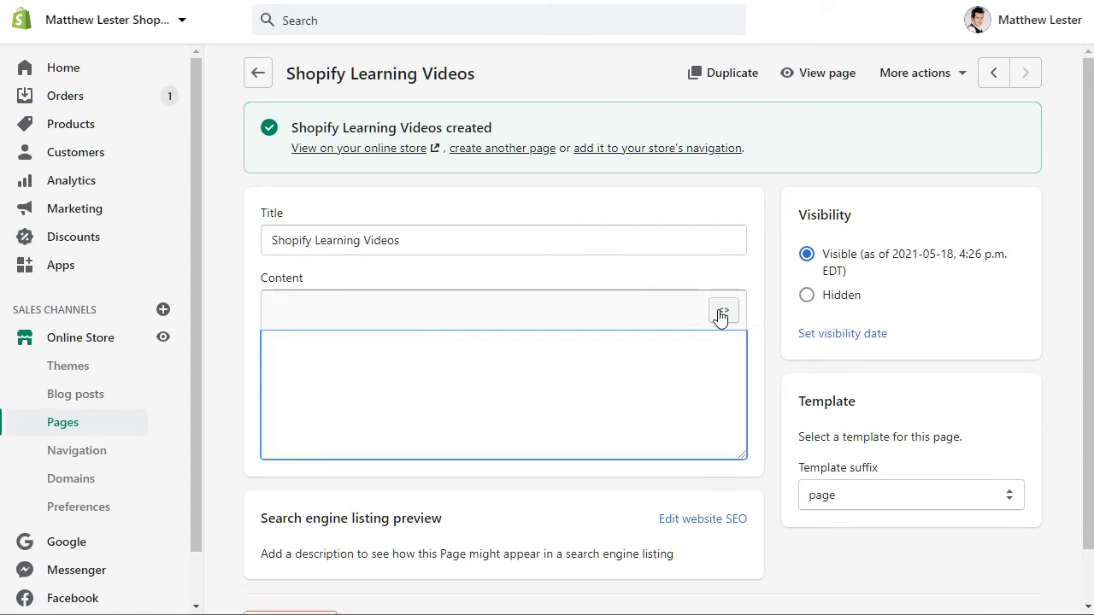
{"action": "left_click", "coordinate": [722, 312]}
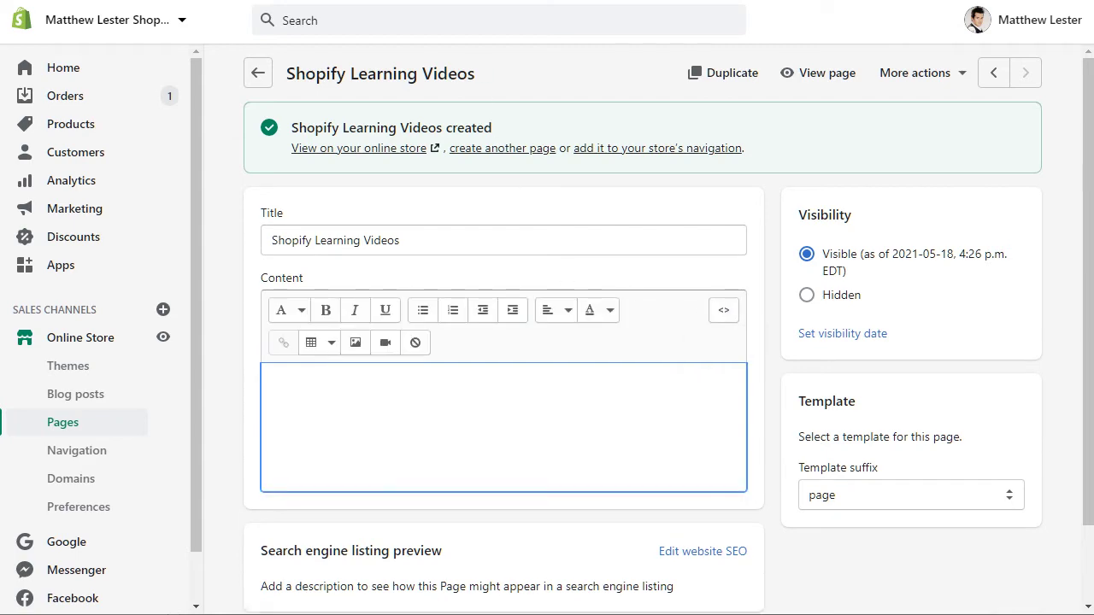
Switch to YouTube and open the sharing options of the "LEARN Shopify setting up PRODUCTS & COLLECTIONS" video
{"action": "key", "text": "ctrl+Tab"}
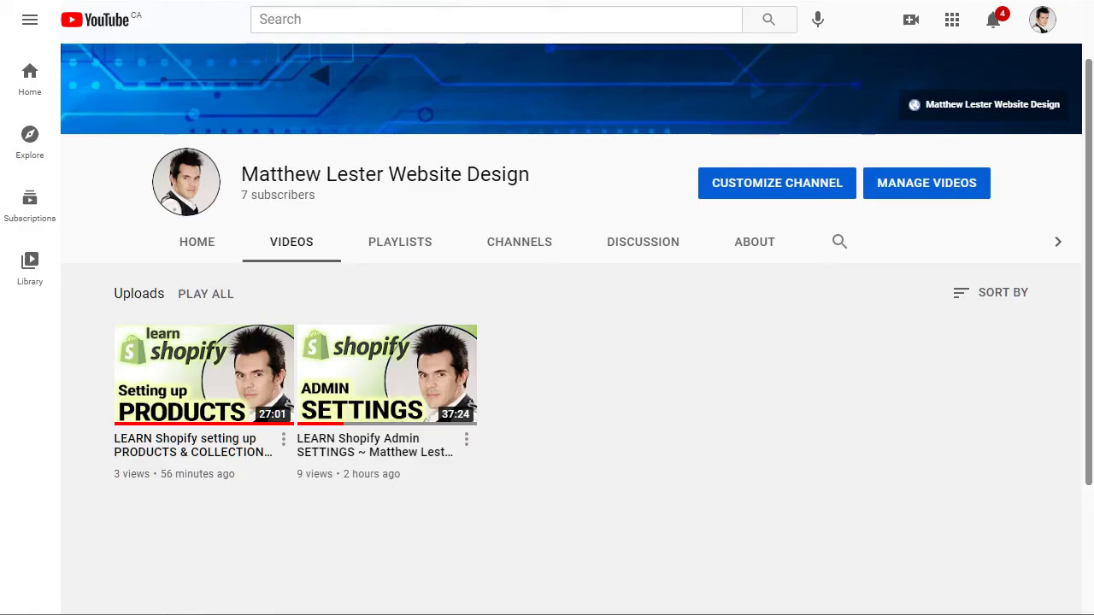
{"action": "left_click", "coordinate": [209, 373]}
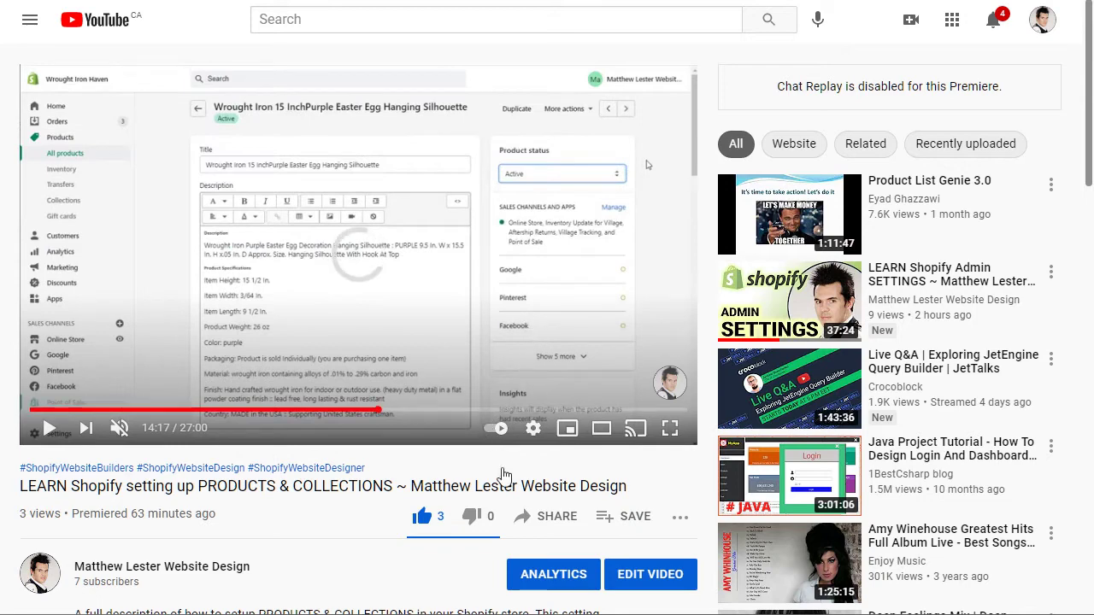
{"action": "left_click", "coordinate": [548, 521]}
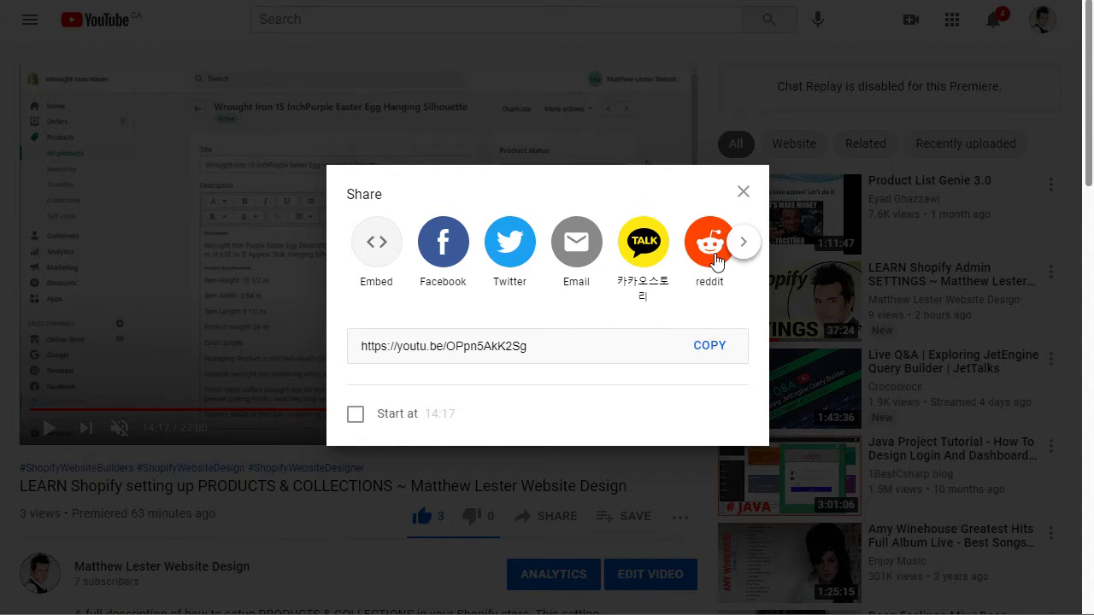
{"action": "left_click", "coordinate": [744, 243]}
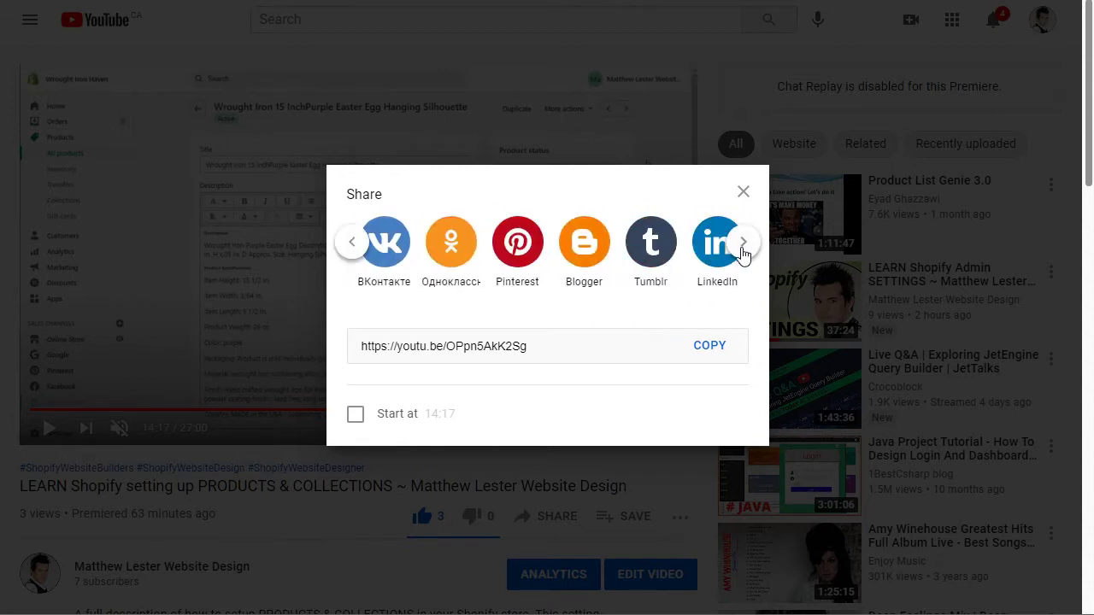
{"action": "left_click", "coordinate": [742, 247]}
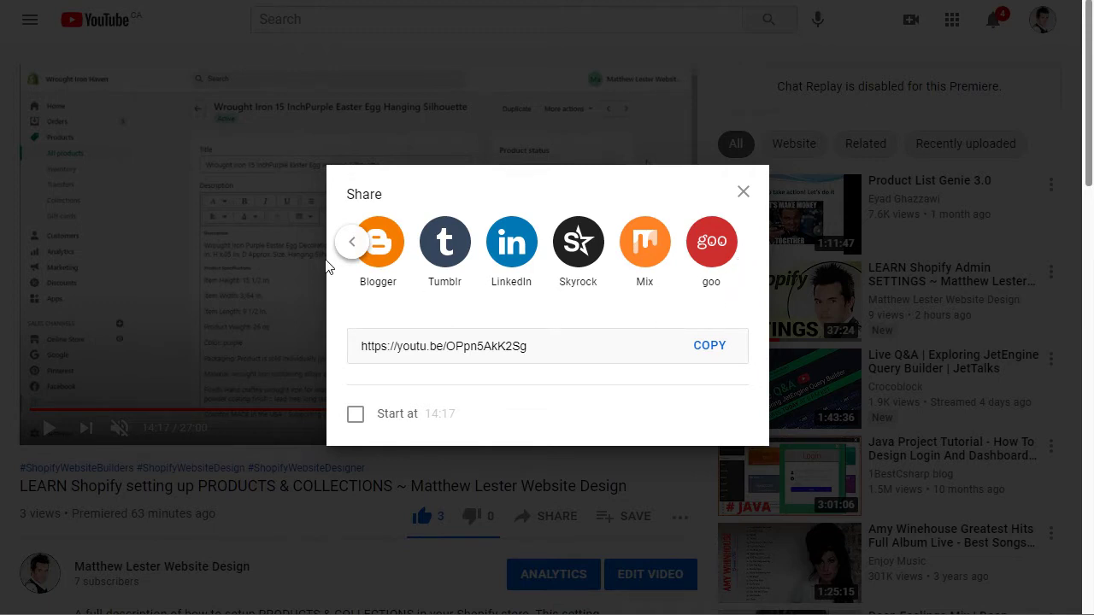
{"action": "left_click", "coordinate": [352, 246]}
{"action": "left_click", "coordinate": [352, 246]}
{"action": "left_click", "coordinate": [351, 248]}
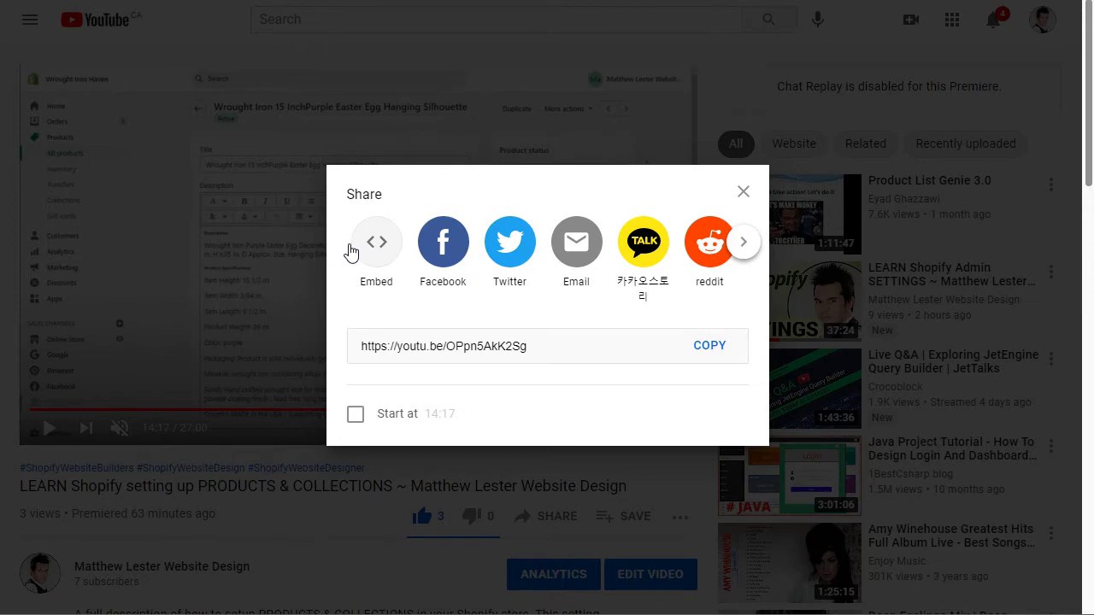
Display the embed code of the PRODUCTS & COLLECTIONS video and copy the whole iframe snippet
{"action": "left_click", "coordinate": [375, 245]}
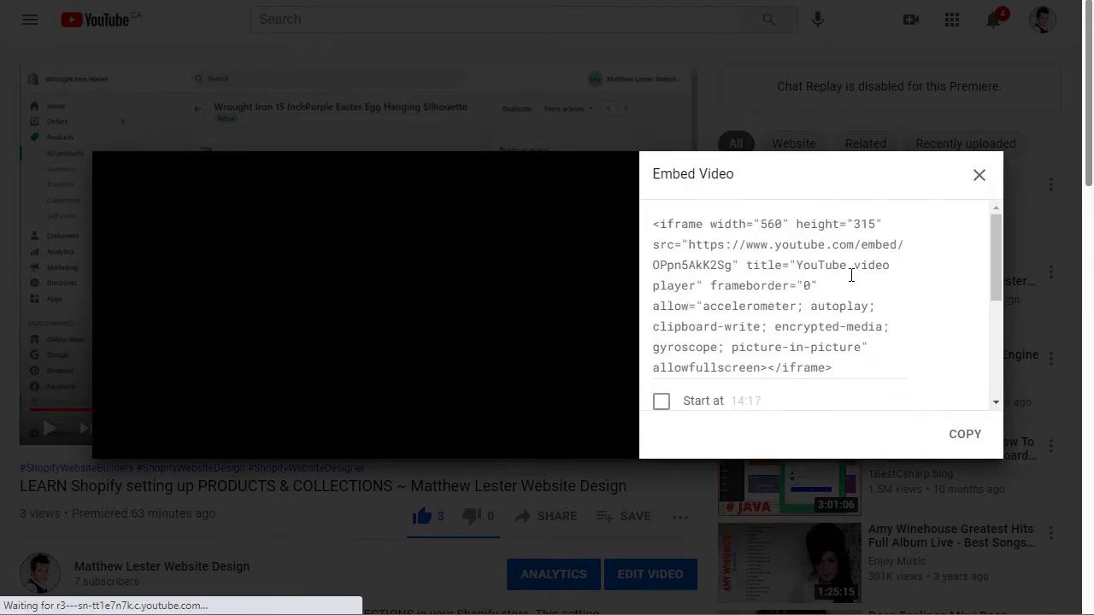
{"action": "left_click", "coordinate": [885, 352]}
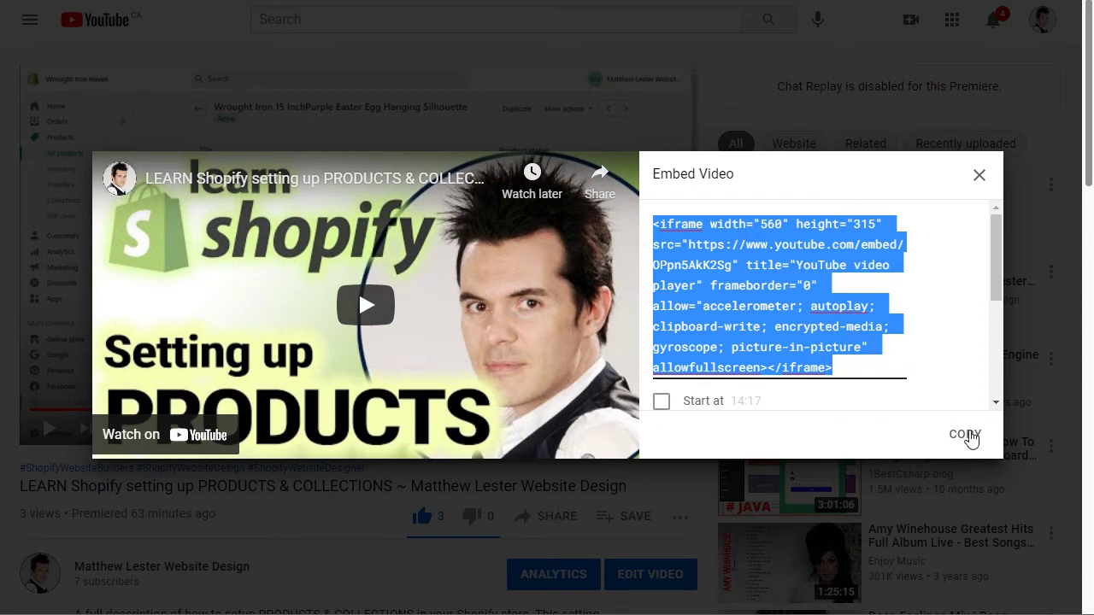
{"action": "left_click", "coordinate": [965, 435]}
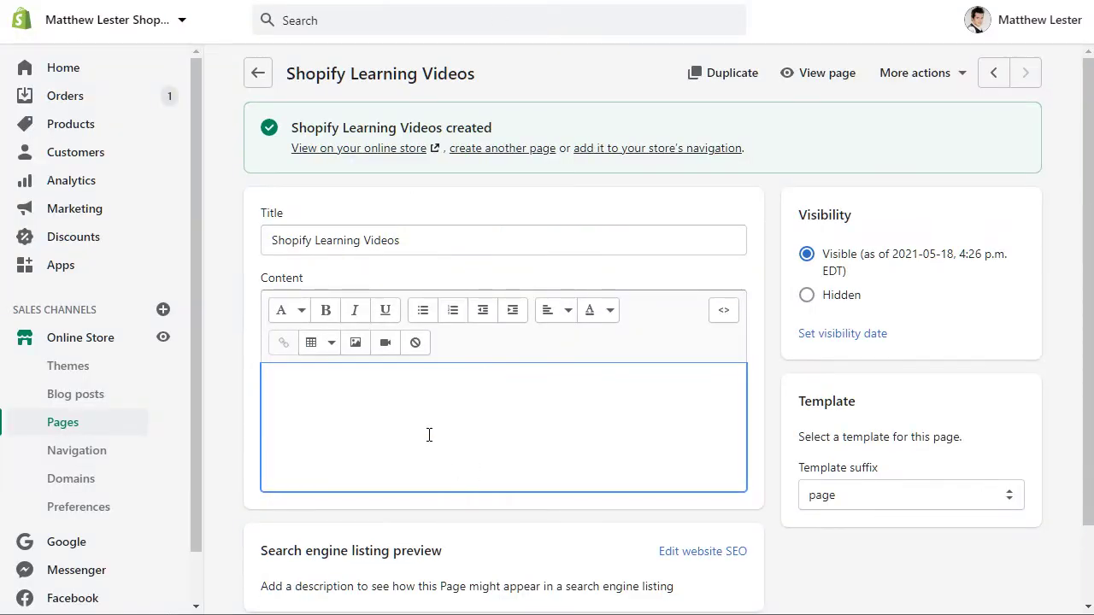
Back in Shopify, paste the copied iframe code into the HTML source of the Shopify Learning Videos page content
{"action": "left_click", "coordinate": [723, 310]}
{"action": "left_click", "coordinate": [724, 310]}
{"action": "left_click", "coordinate": [724, 318]}
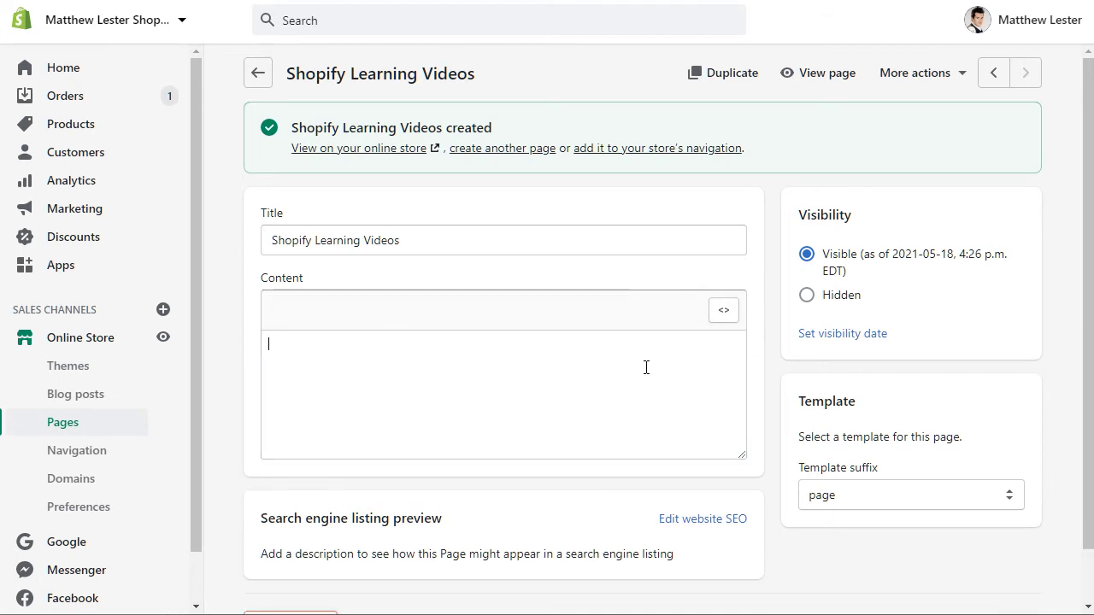
{"action": "key", "text": "ctrl+v"}
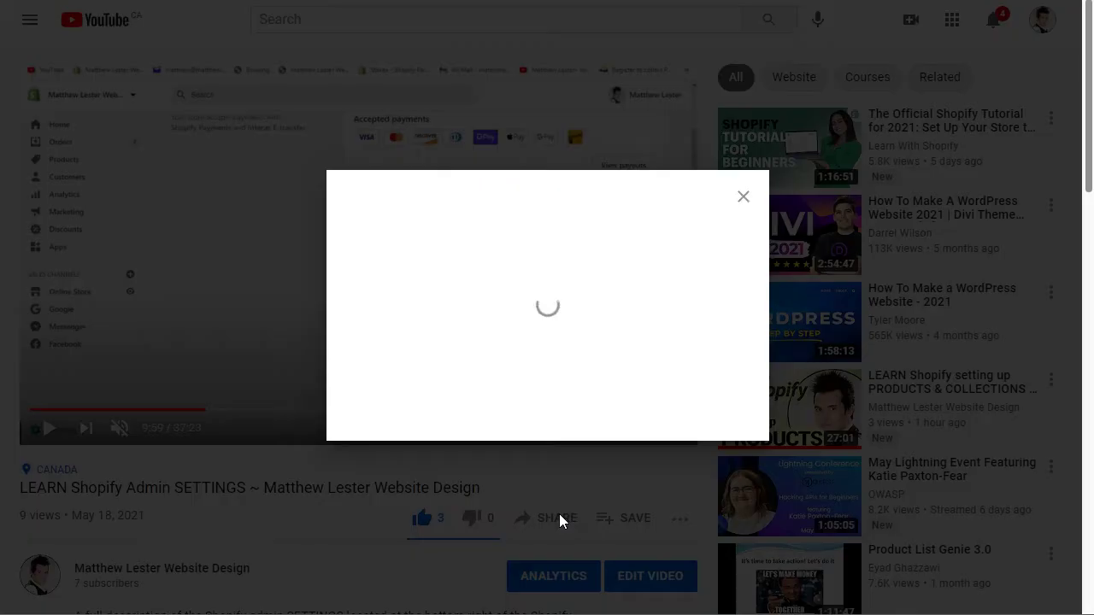
Copy the embed iframe code of the "LEARN Shopify Admin SETTINGS" video on YouTube
{"action": "left_click", "coordinate": [378, 243]}
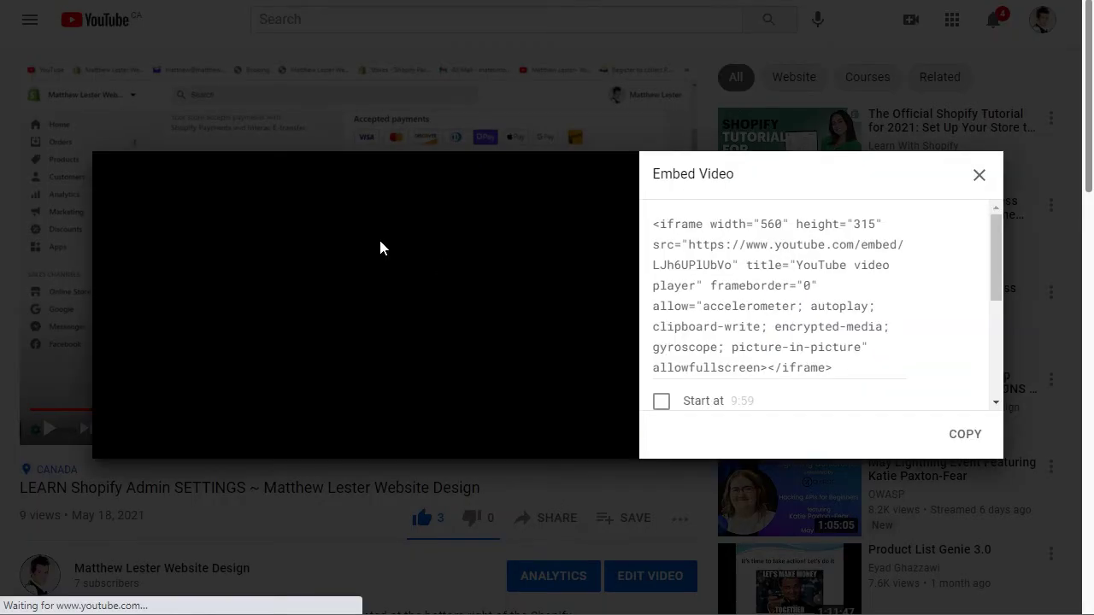
{"action": "left_click", "coordinate": [817, 334]}
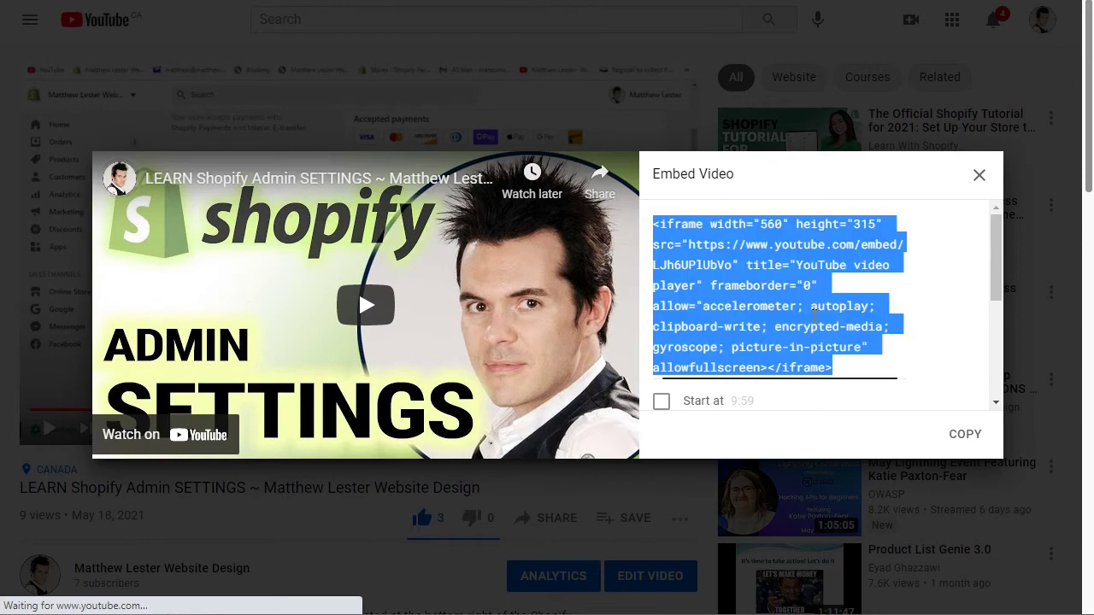
{"action": "left_click", "coordinate": [968, 435]}
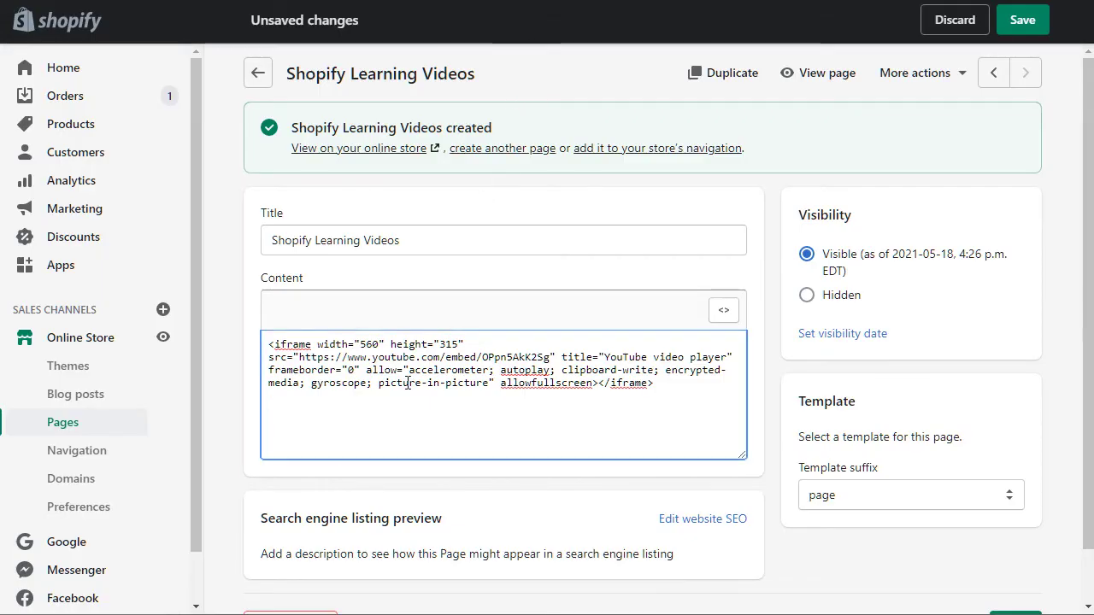
Paste the Admin SETTINGS embed code below the first iframe and save, viewing the page in the store without the preview bar
{"action": "key", "text": "ctrl+v"}
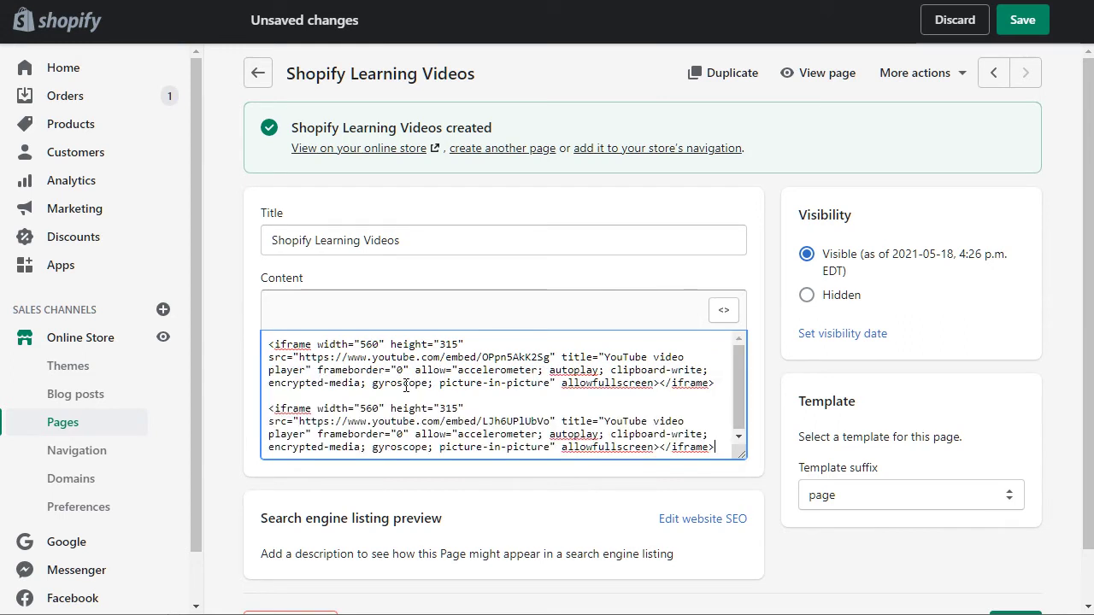
{"action": "left_click", "coordinate": [1012, 26]}
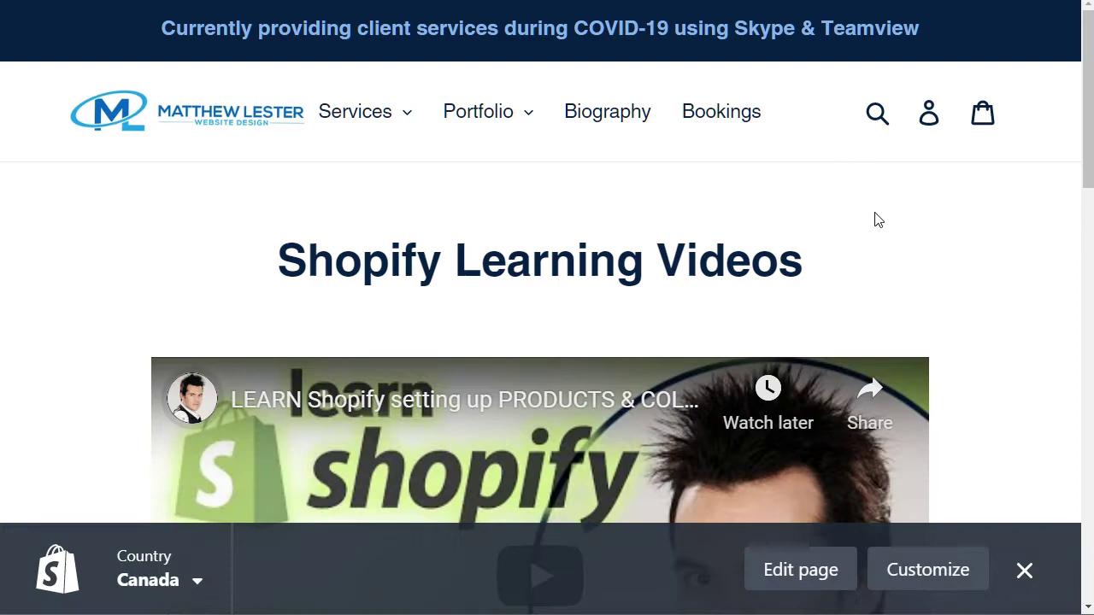
{"action": "left_click", "coordinate": [1024, 571]}
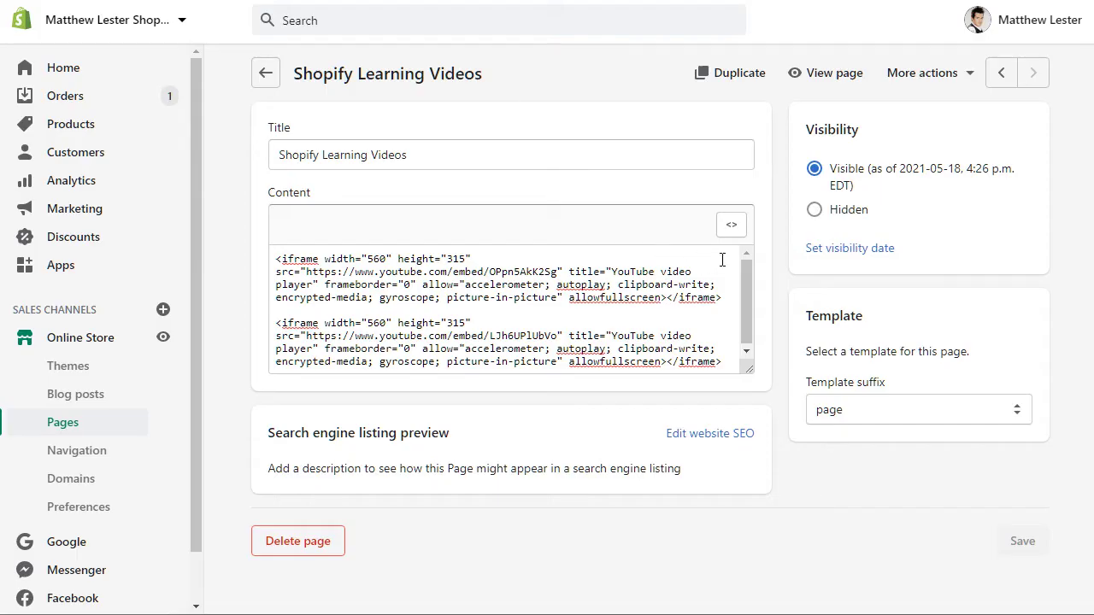
Return the page content to the visual editor and insert two line breaks between the two embedded videos
{"action": "left_click", "coordinate": [735, 225]}
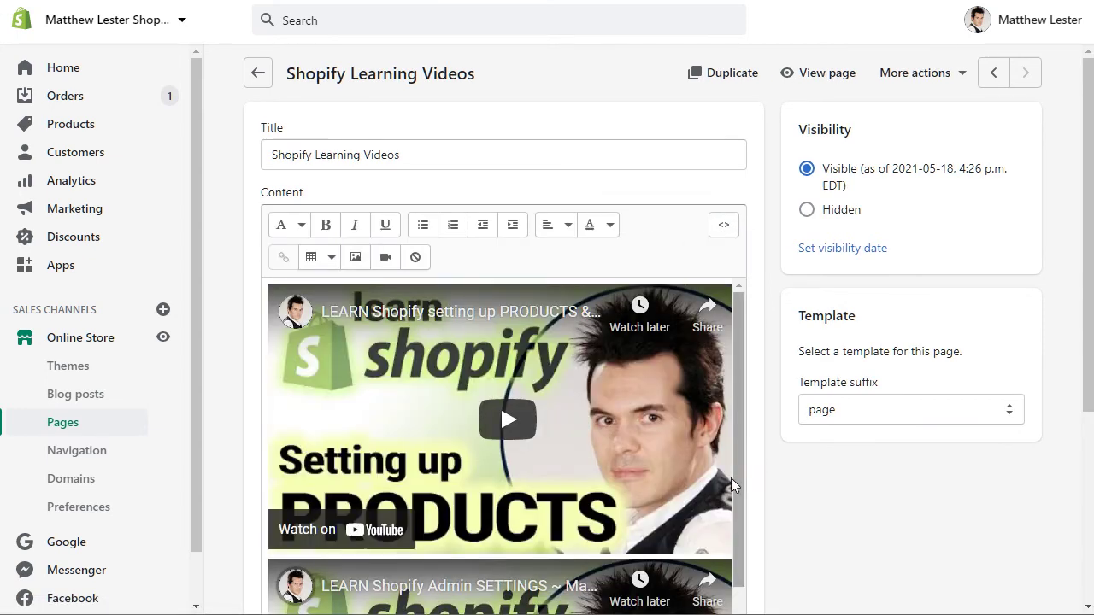
{"action": "left_click_drag", "start_coordinate": [742, 484], "coordinate": [741, 500]}
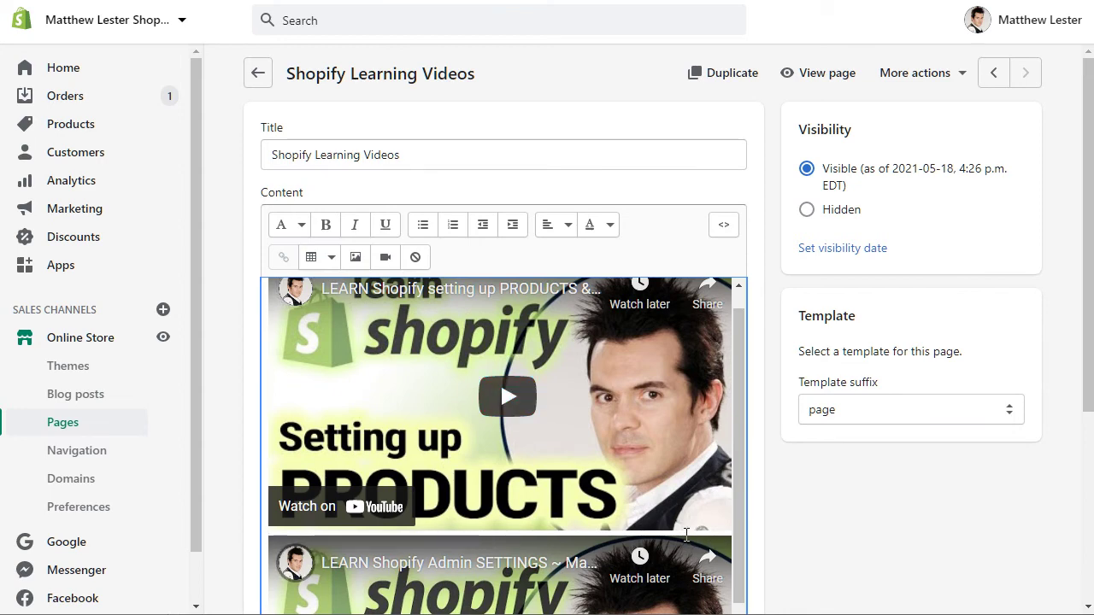
{"action": "left_click", "coordinate": [687, 534]}
{"action": "key", "text": "Return"}
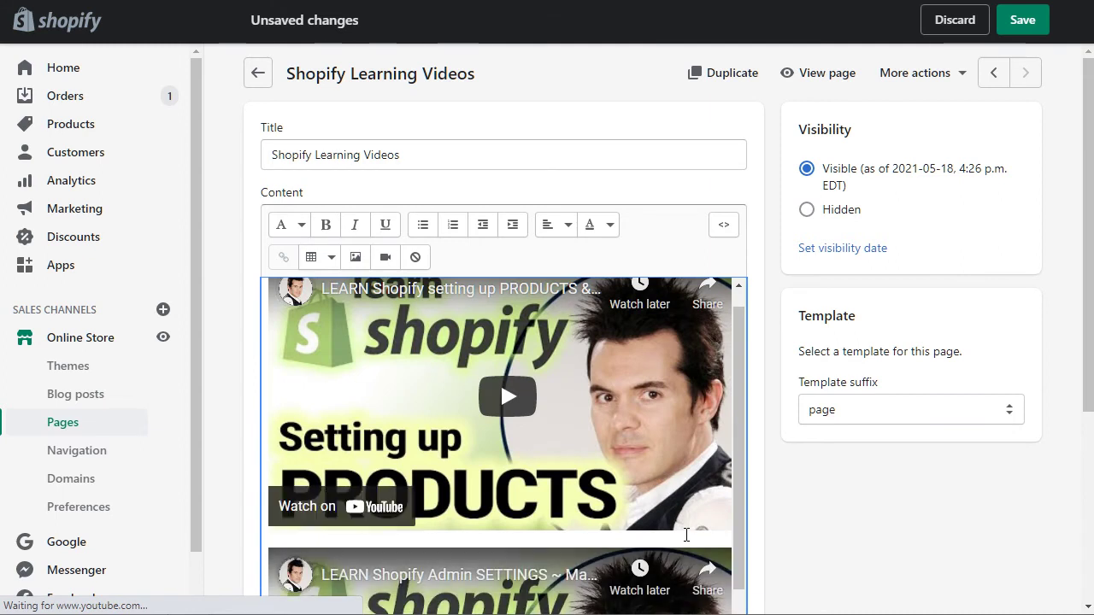
{"action": "key", "text": "Return"}
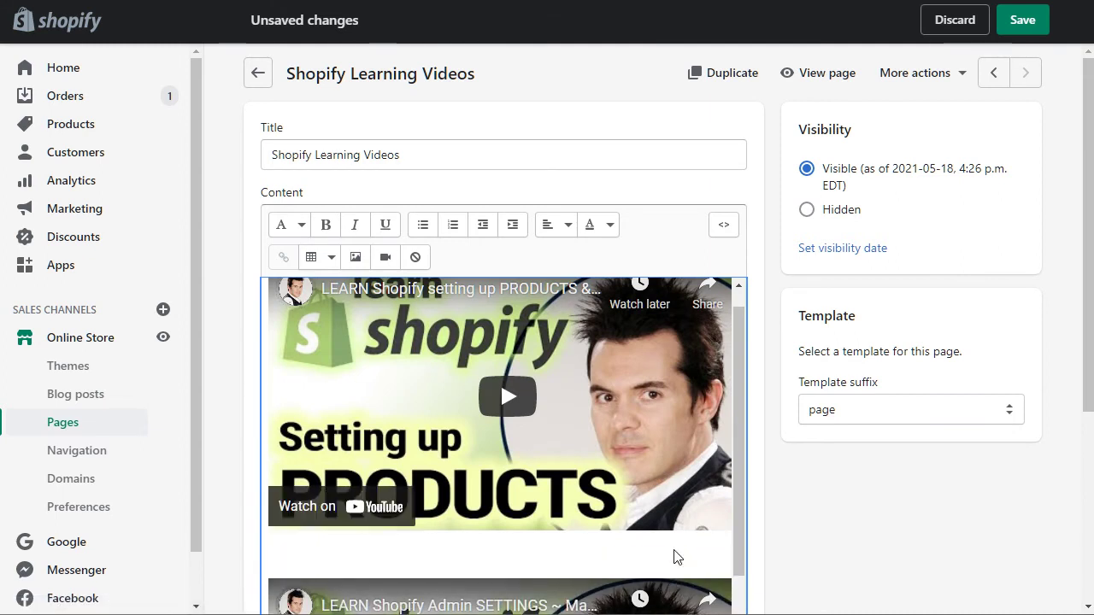
Save the page with the new video spacing and check it in the store without the preview bar
{"action": "scroll", "coordinate": [593, 329], "scroll_direction": "up", "scroll_amount": 1}
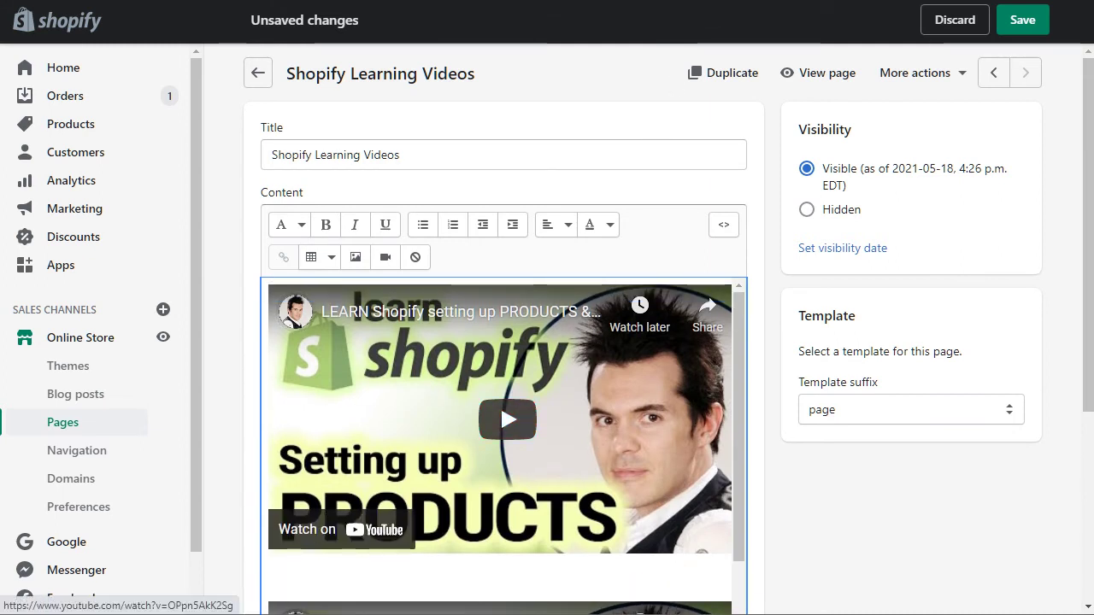
{"action": "left_click", "coordinate": [1032, 24]}
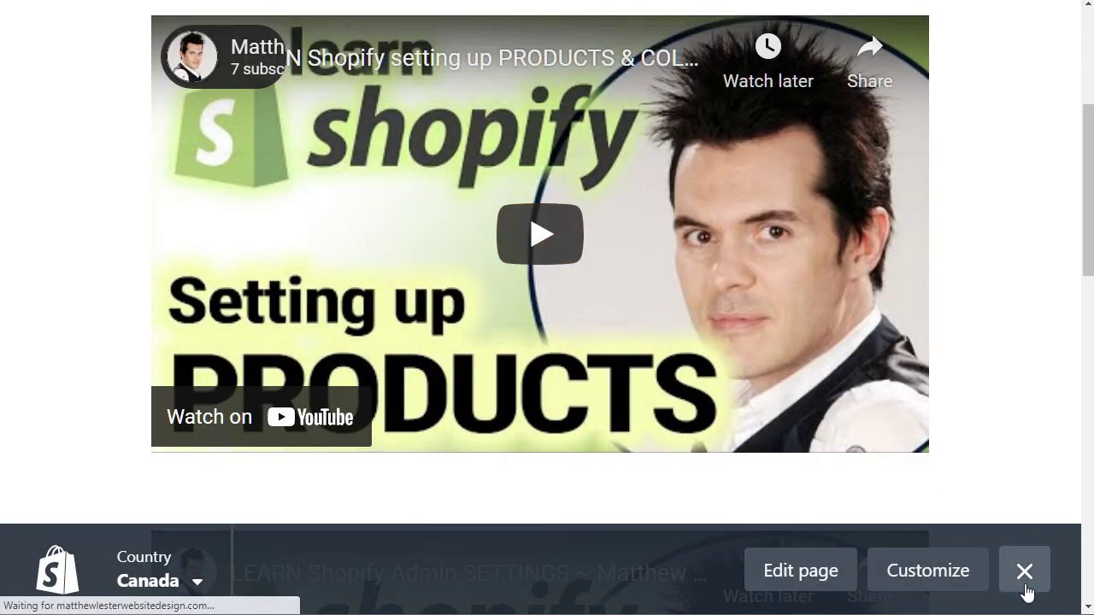
{"action": "left_click", "coordinate": [1024, 573]}
{"action": "scroll", "coordinate": [1002, 385], "scroll_direction": "up", "scroll_amount": 3}
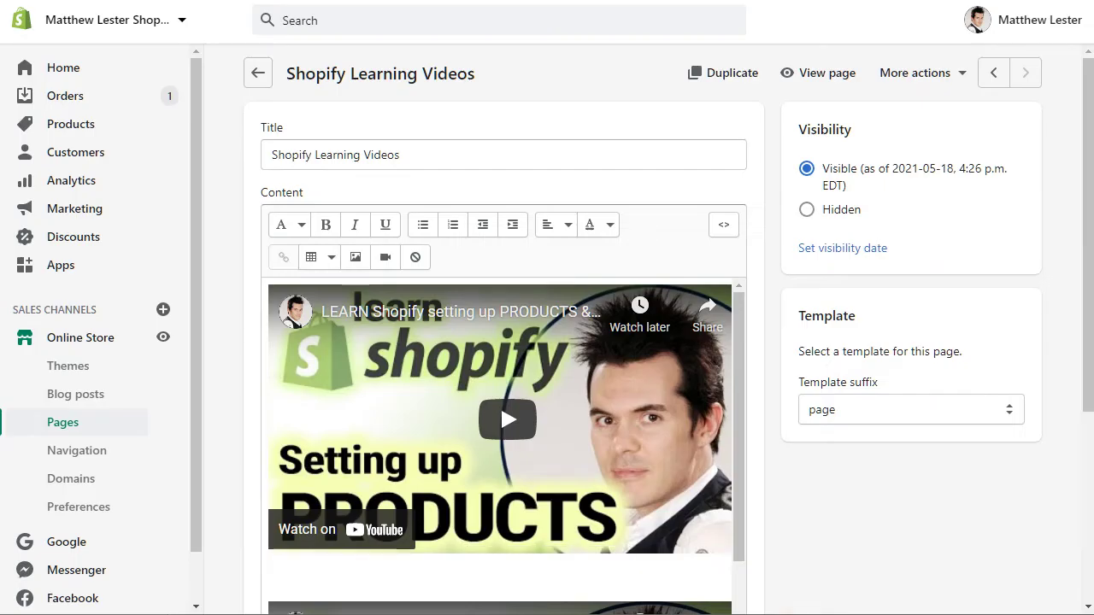
Show the page content's HTML source and add two line breaks after the second video's iframe code
{"action": "left_click", "coordinate": [722, 226]}
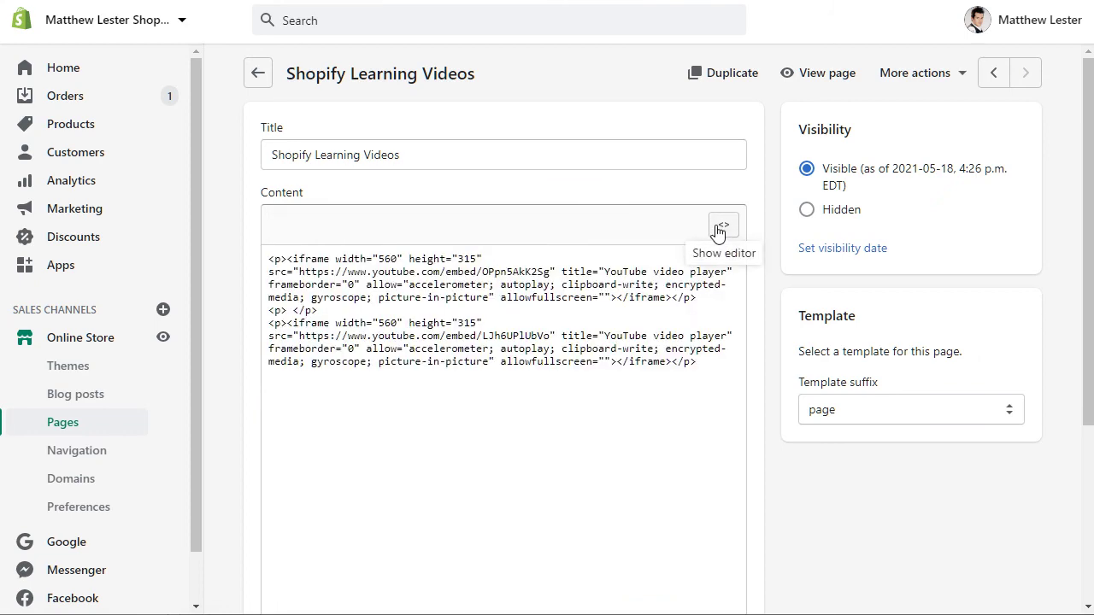
{"action": "left_click", "coordinate": [710, 386]}
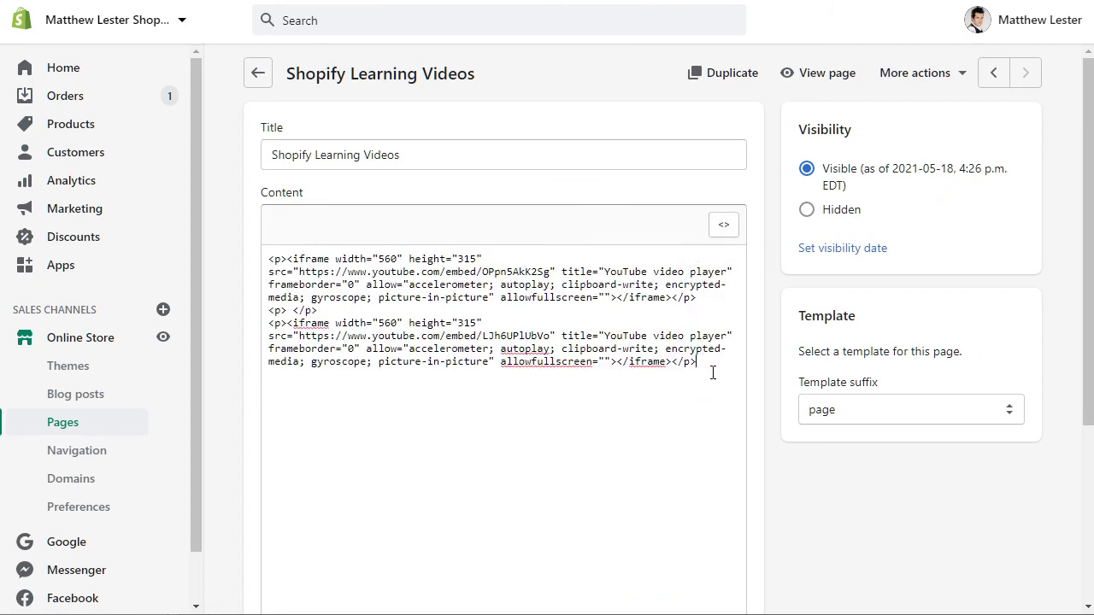
{"action": "key", "text": "Return"}
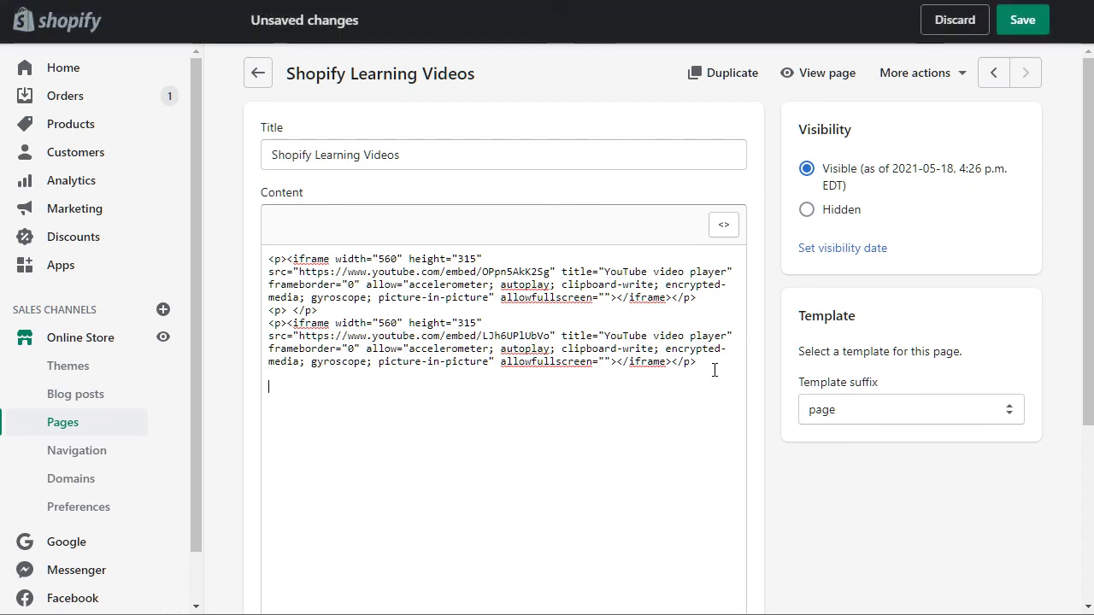